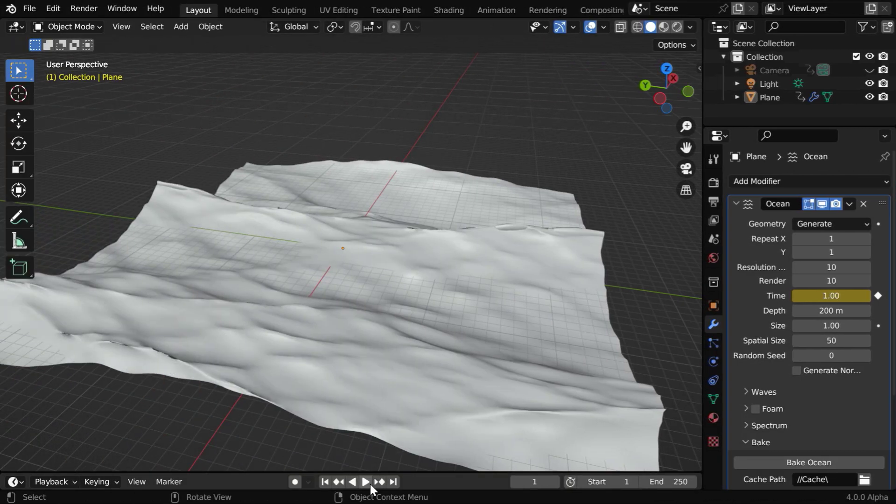
Play back the ocean animation and stop it at frame 167
click(368, 482)
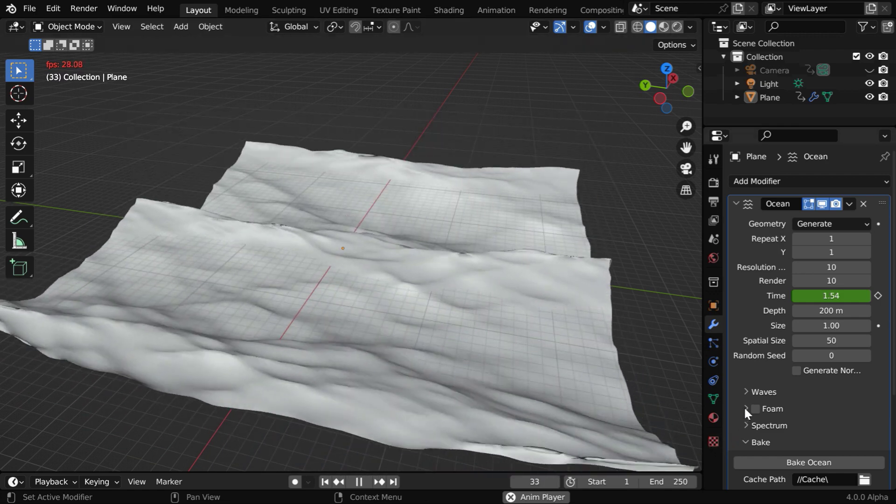
click(745, 408)
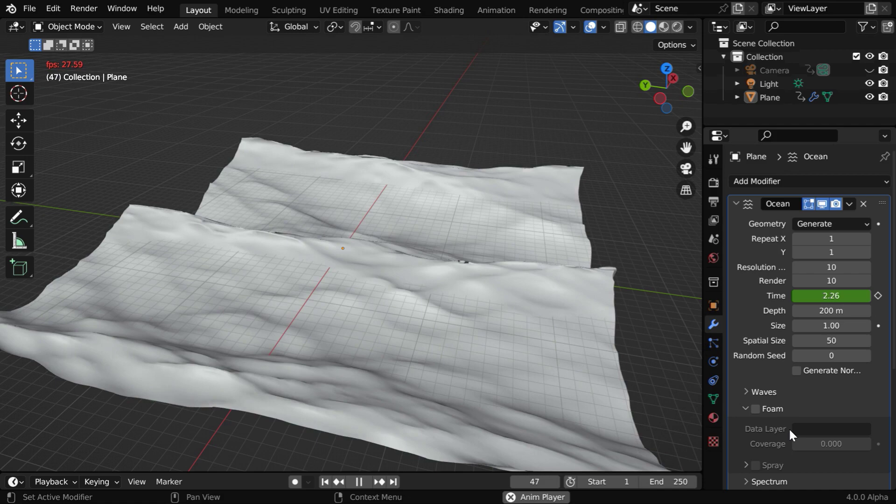
scroll(788, 427, down, 3)
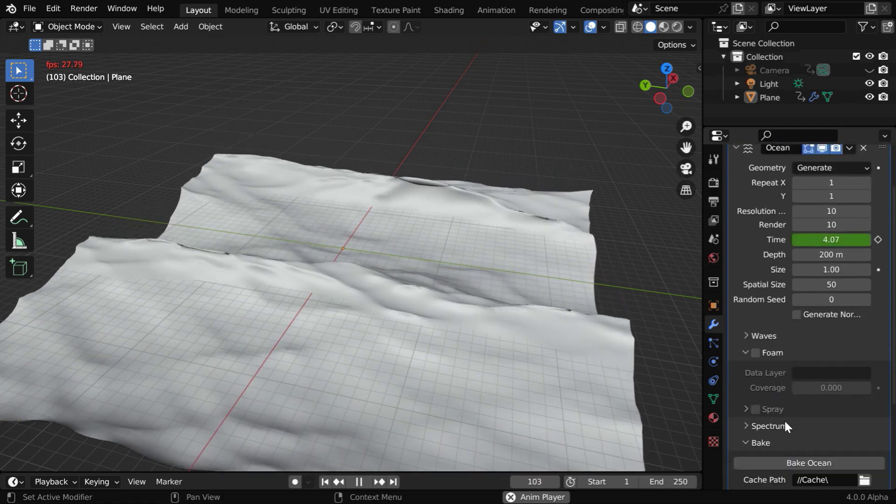
click(359, 482)
Enable Foam and Spray in the plane's Ocean modifier
click(755, 352)
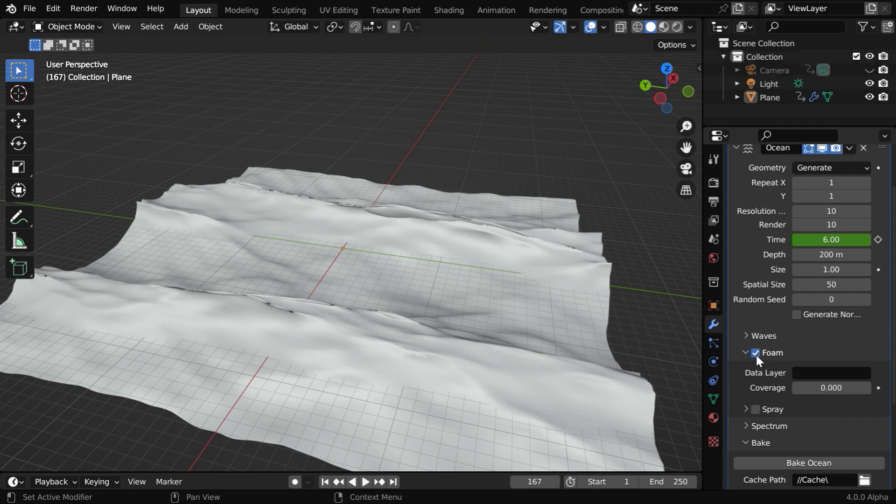
click(745, 411)
scroll(817, 415, down, 2)
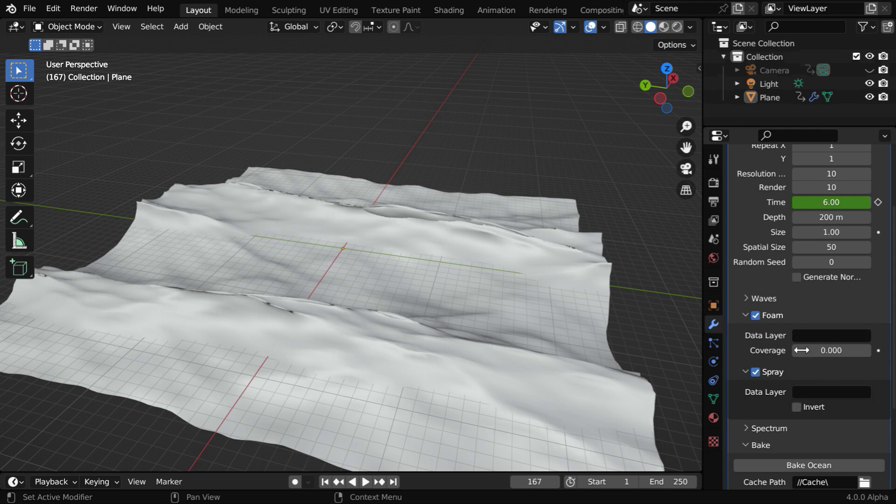
Name the Ocean modifier's foam data layer "foamattr" and its spray data layer "sprayattr"
click(819, 336)
text(foamattr)
click(810, 392)
text(sprayattr)
key(Return)
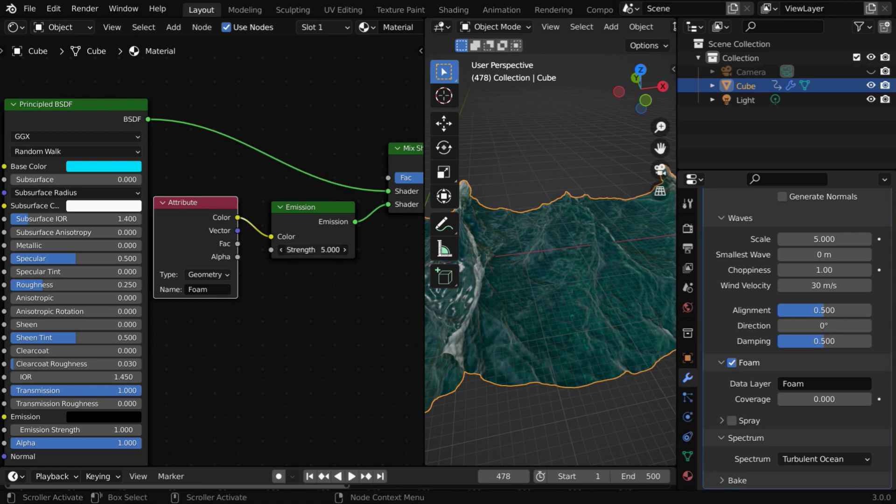
Set the Emission node's strength to 20 in the cube's foam material and enlarge the 3D viewport
click(308, 250)
text(20)
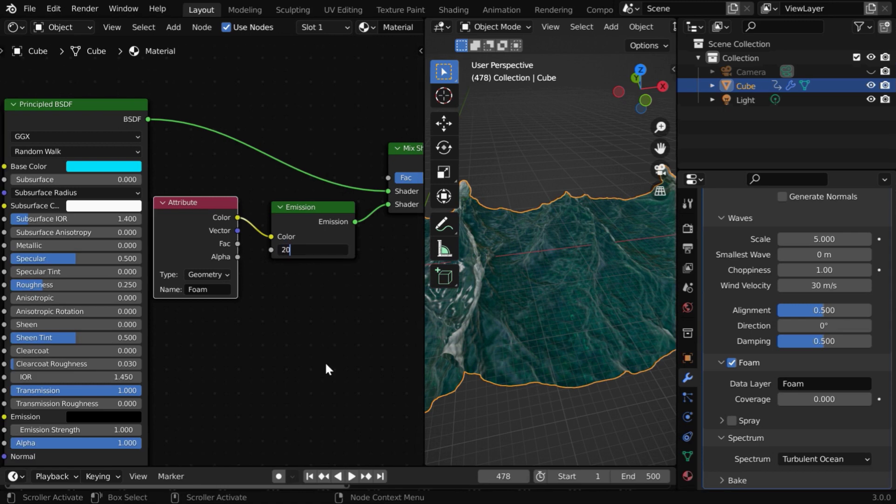
key(Return)
drag(424, 339, 214, 338)
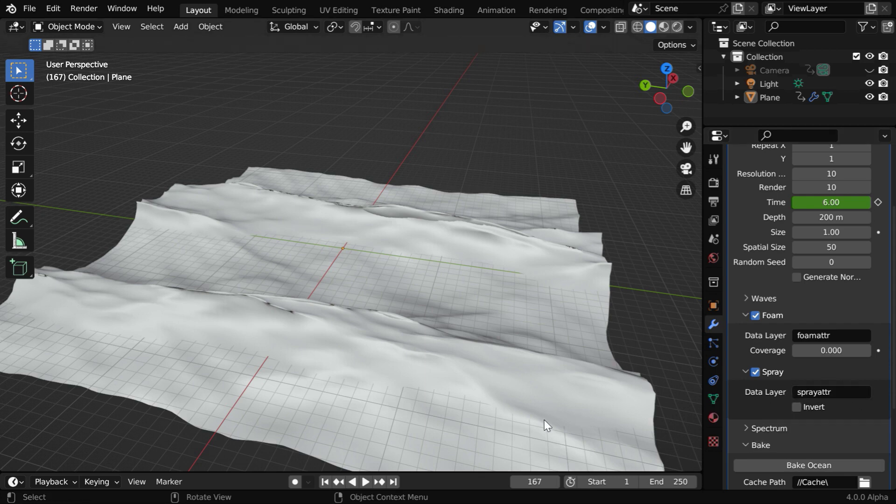
Enlarge the timeline area, switch it to the Geometry Node editor, and create a new node tree for the plane
drag(478, 471, 430, 4)
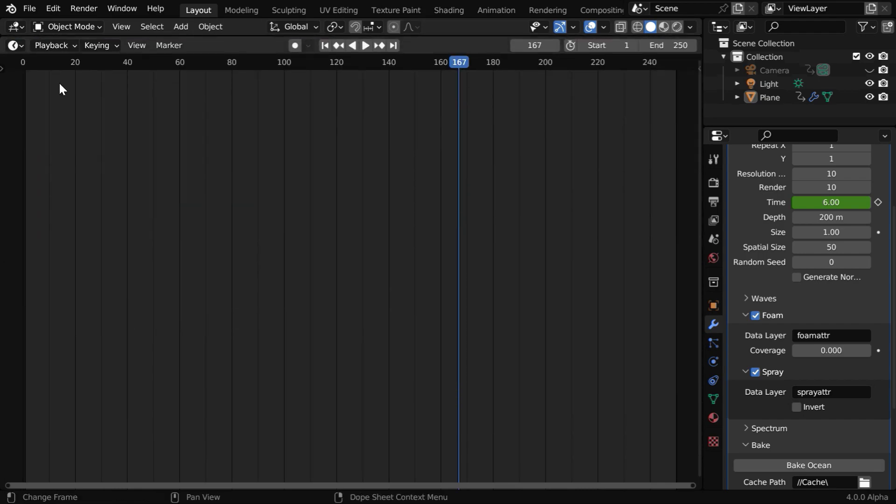
click(17, 46)
click(49, 158)
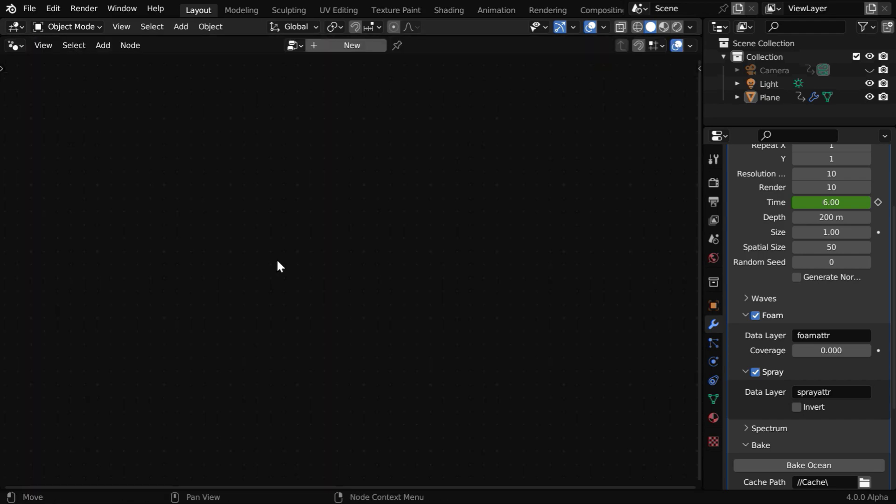
click(347, 46)
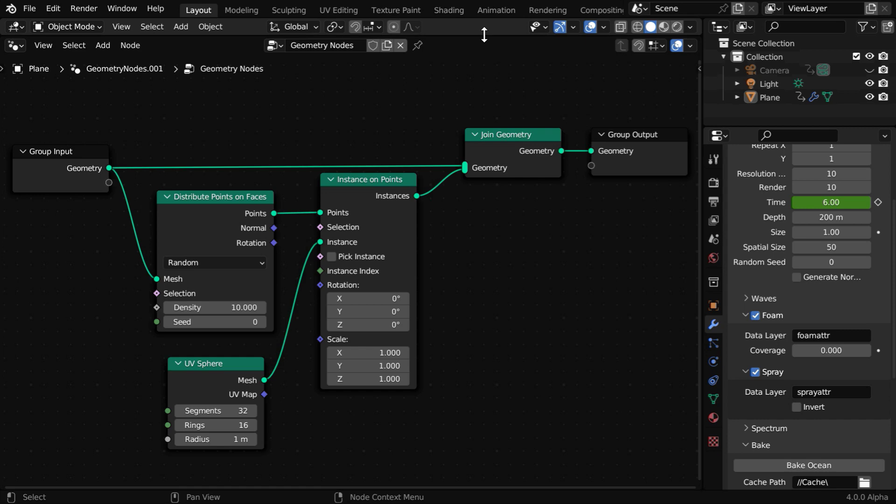
Check the sphere instances on the ocean surface and set the UV Sphere node's radius to 0.02 m
drag(485, 35, 480, 361)
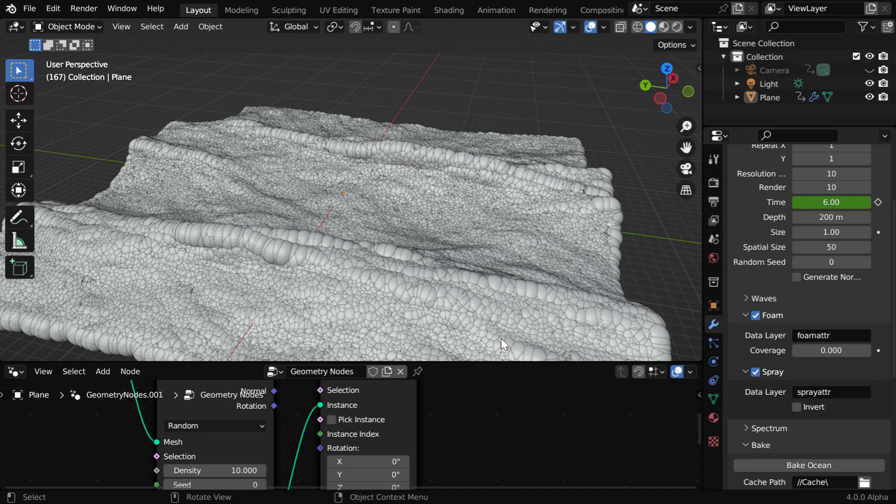
drag(504, 362, 495, 36)
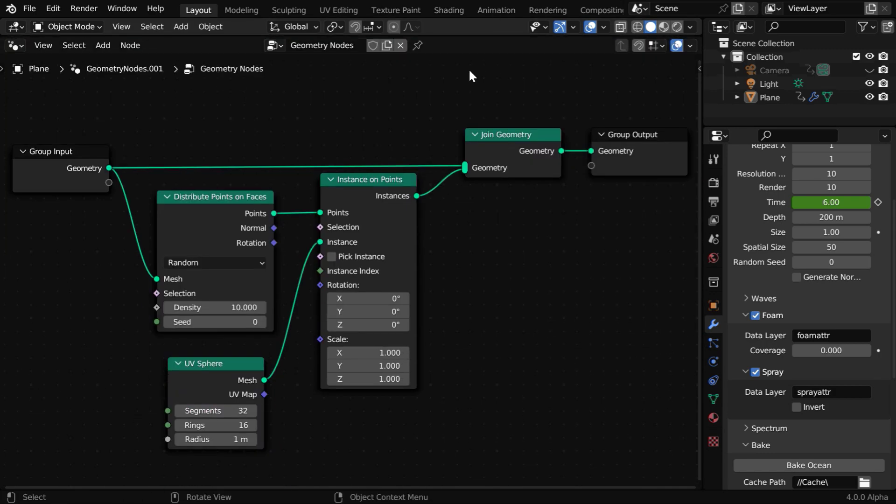
click(235, 442)
text(.02)
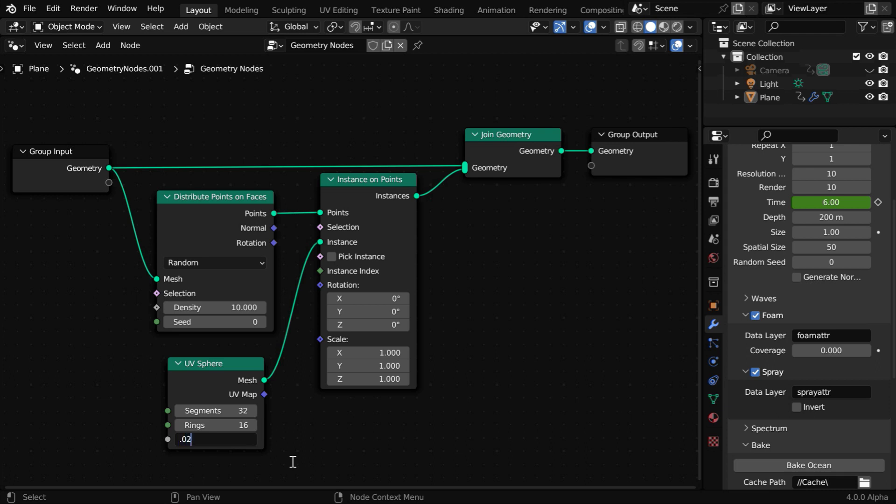
key(Return)
Set the UV Sphere node to 16 segments and 8 rings, and inspect the scattered spheres on the ocean
click(210, 410)
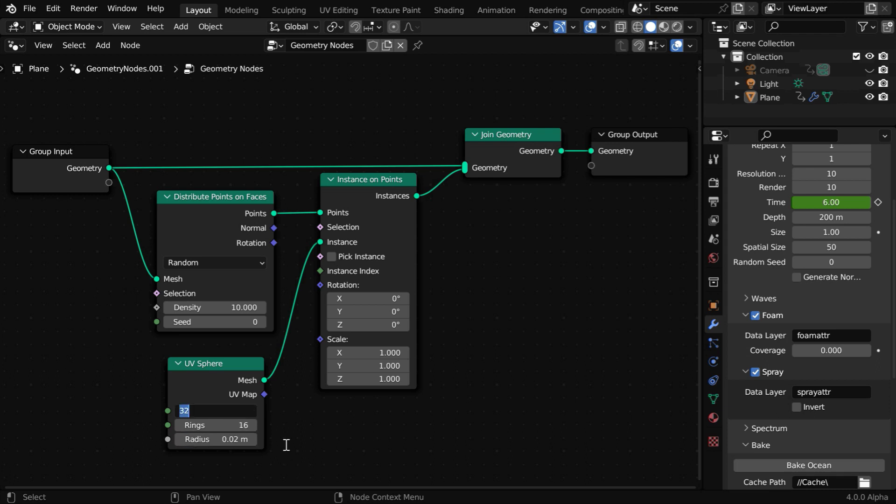
text(16)
key(Return)
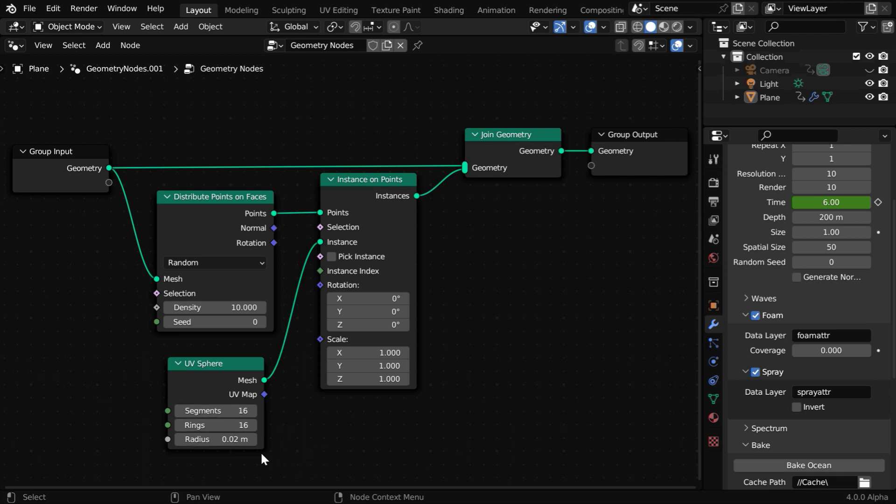
click(240, 425)
text(8)
key(Return)
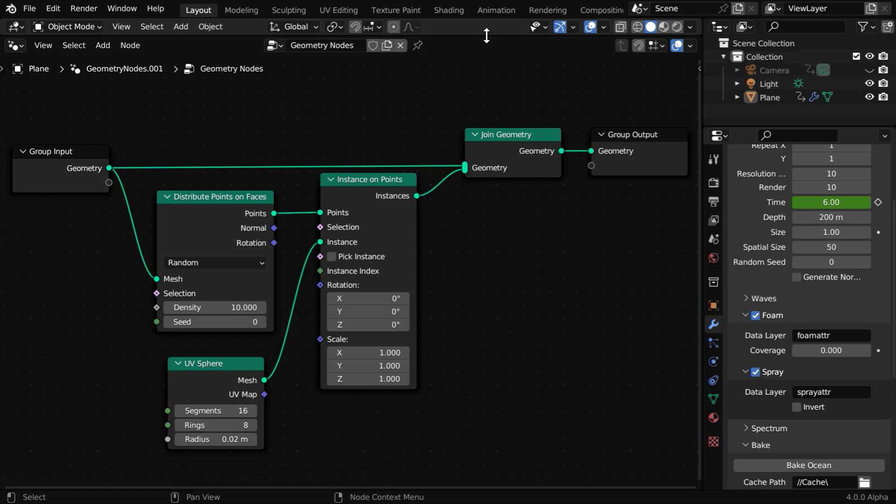
drag(486, 36, 487, 400)
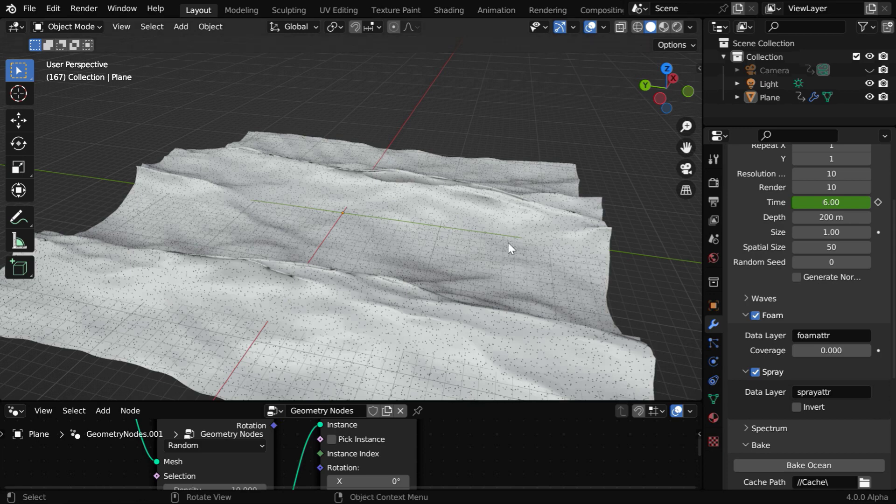
mouse_move(424, 332)
middle_down()
mouse_move(496, 330)
mouse_move(428, 329)
middle_up()
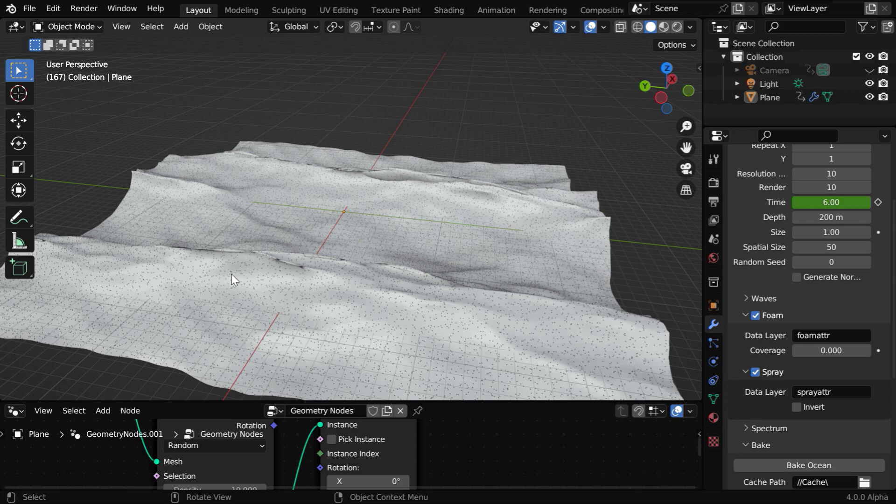
drag(541, 399, 541, 38)
Add a Named Attribute node before the point distribution and make it read the foamattr color attribute
middle_drag(84, 325, 227, 308)
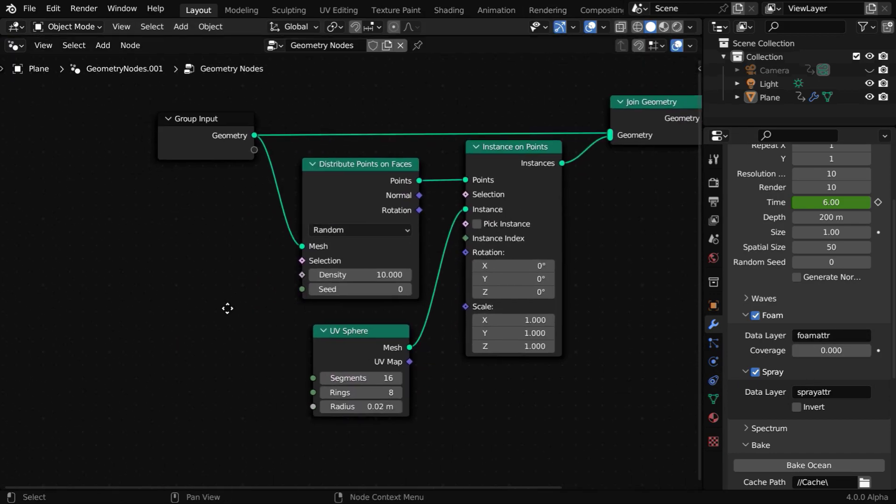
click(103, 46)
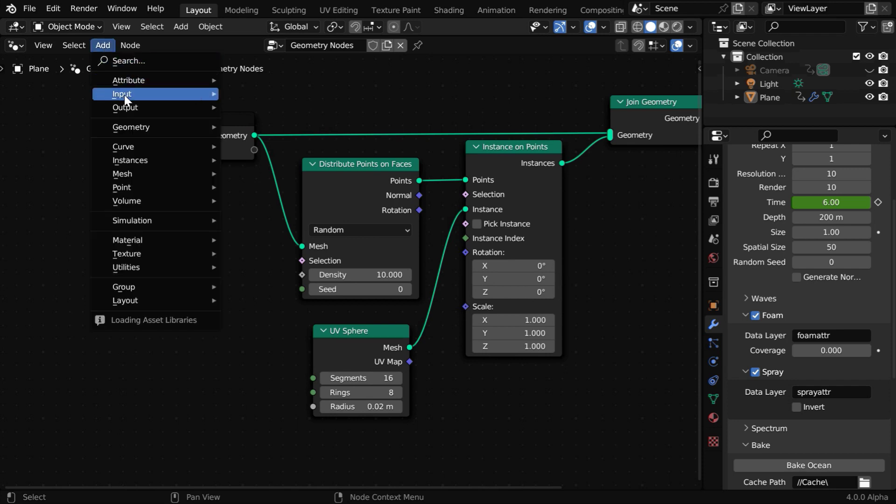
mouse_move(136, 126)
mouse_move(298, 130)
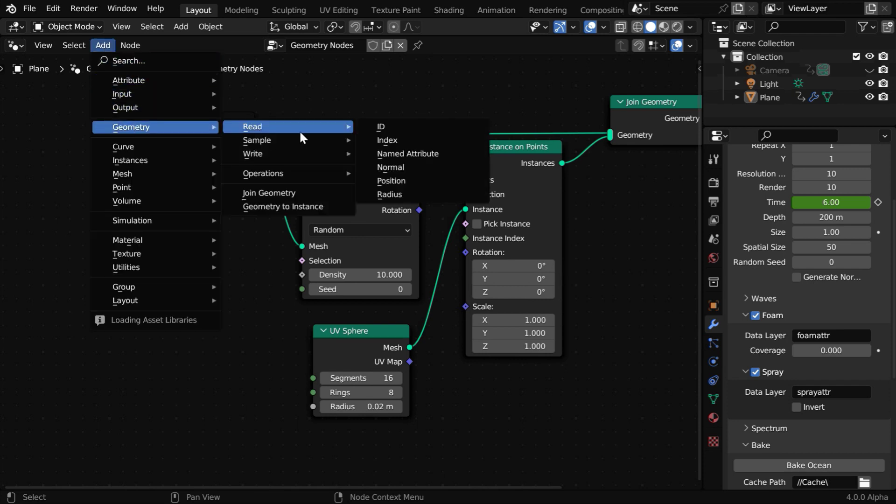
click(407, 153)
click(1, 185)
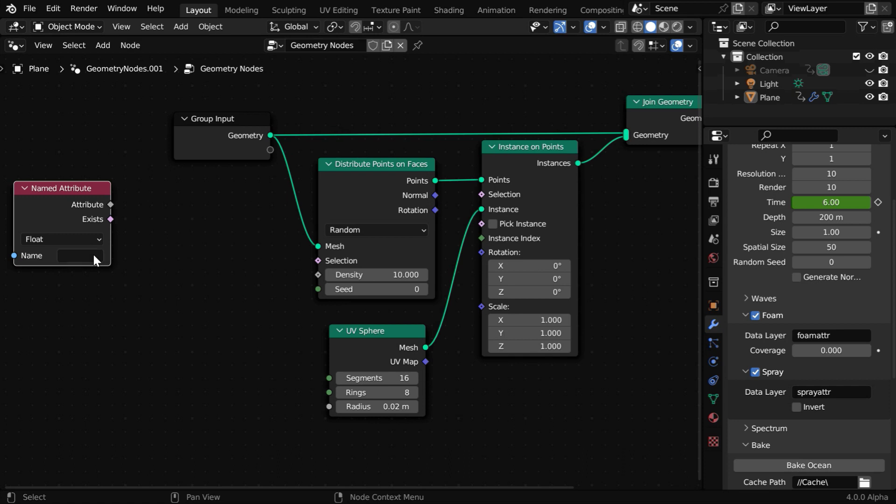
click(93, 255)
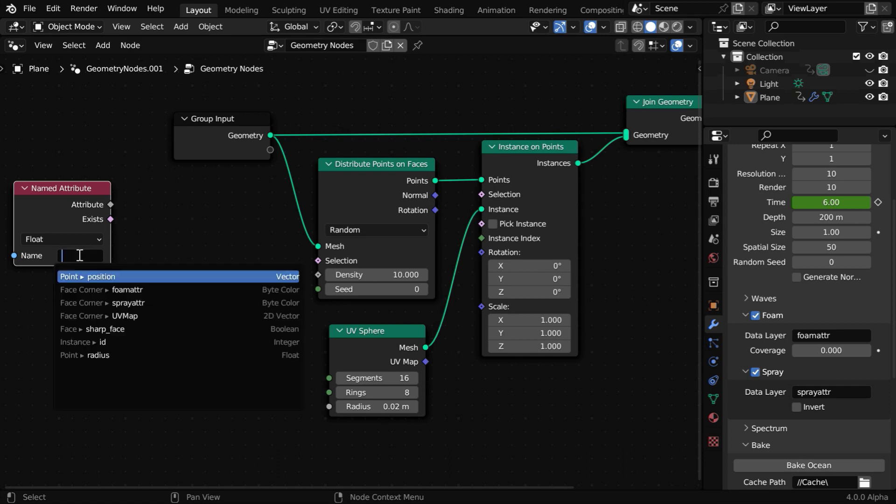
click(138, 290)
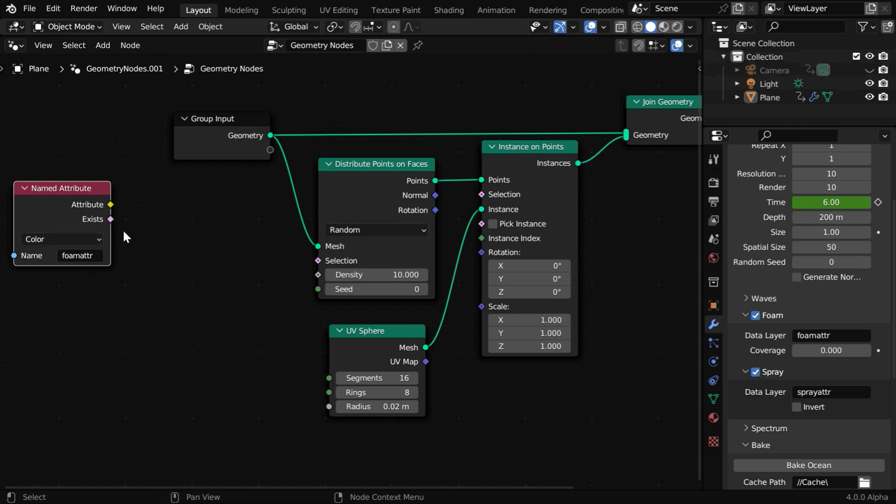
Feed the foamattr attribute through a Math Multiply node into the Density input of Distribute Points on Faces
drag(112, 205, 173, 225)
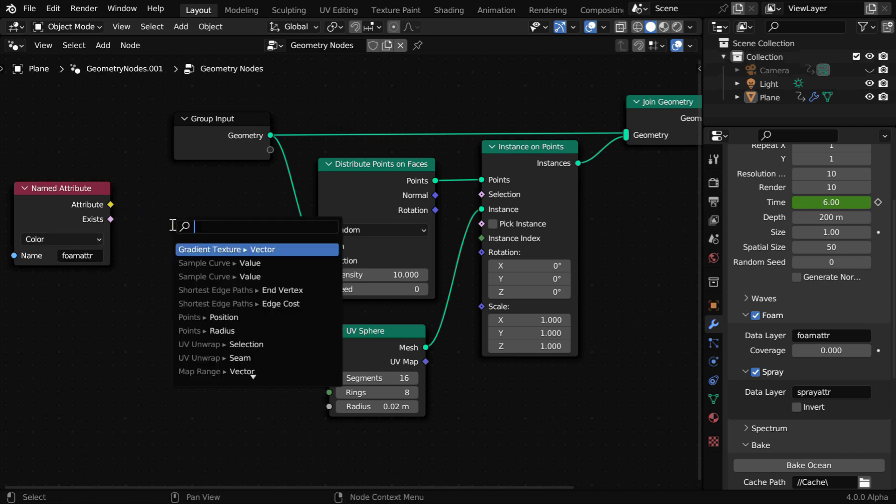
text(multi)
key(Down)
key(Down)
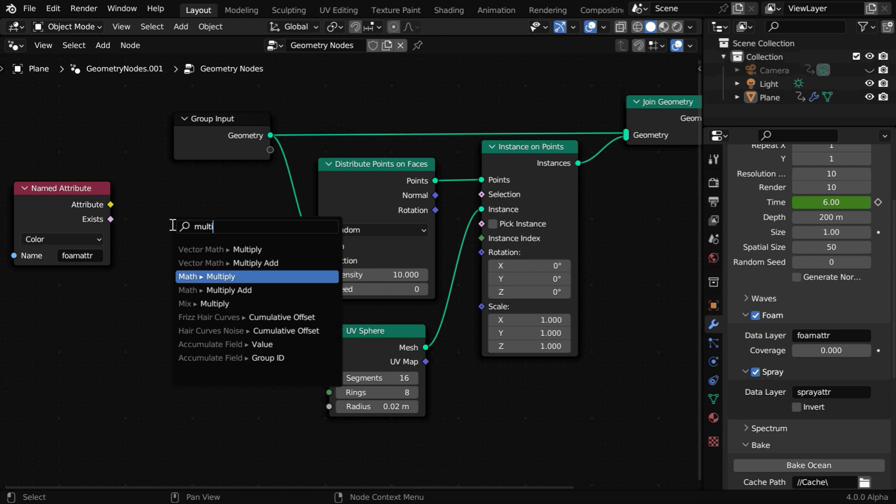
key(Return)
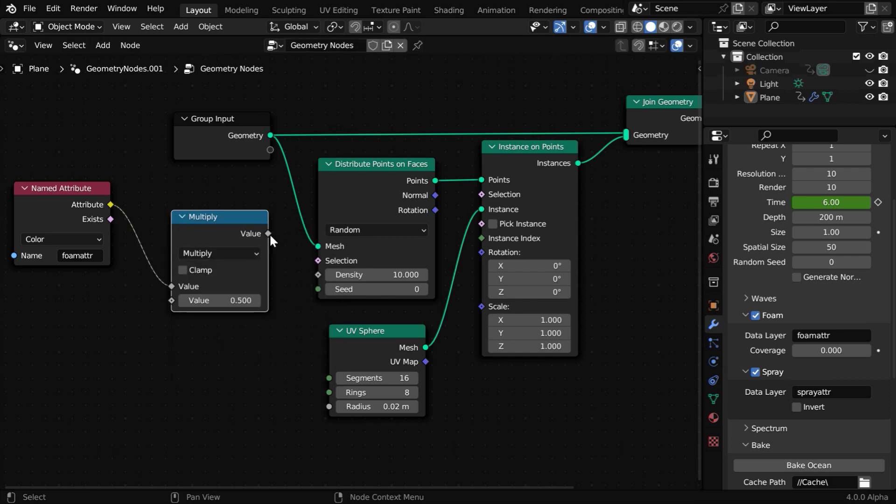
drag(268, 233, 319, 274)
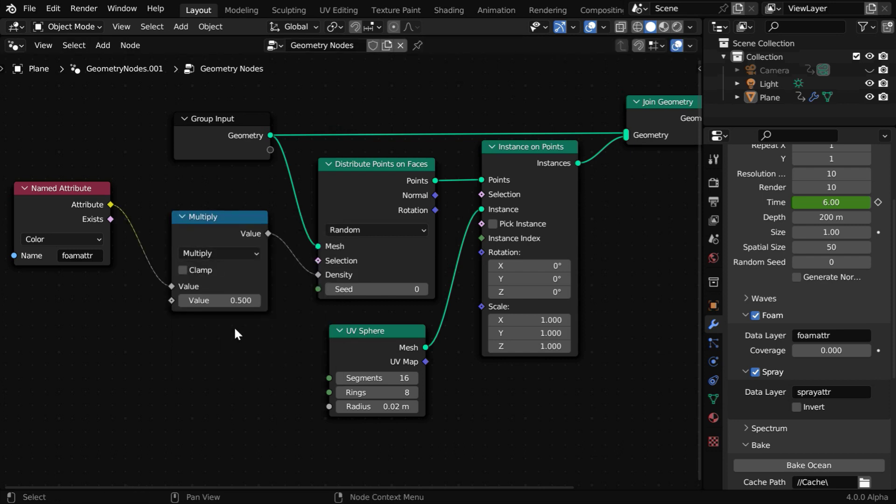
Set the density multiplier to 600 and inspect how the spheres are distributed along the wave crests
click(242, 301)
text(600)
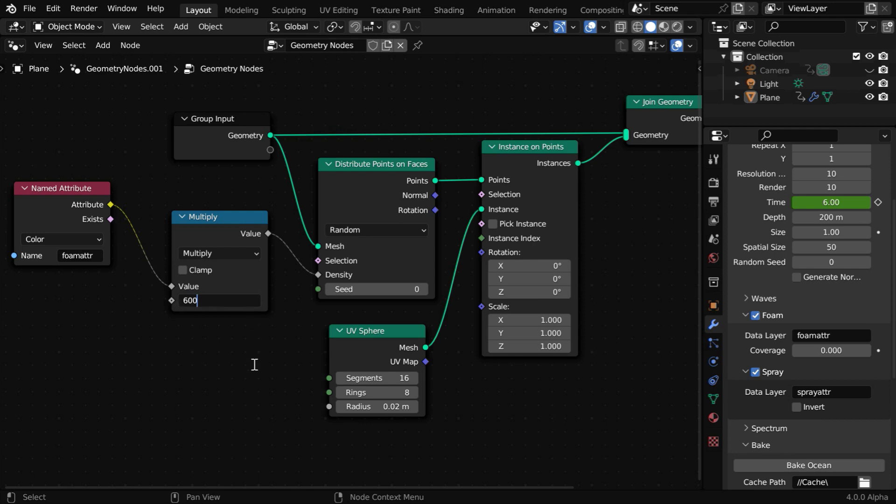
key(Return)
drag(448, 36, 448, 428)
click(381, 314)
middle_drag(381, 314, 396, 304)
middle_drag(462, 347, 416, 338)
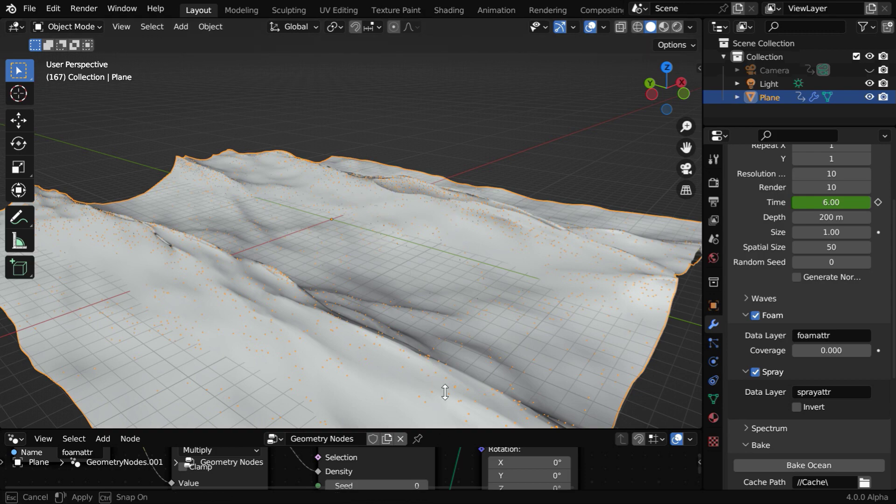
Add a Set Position node fed by the Instances output of Instance on Points
drag(444, 392, 450, 37)
middle_drag(577, 308, 329, 311)
click(289, 196)
key(shift+a)
text(set)
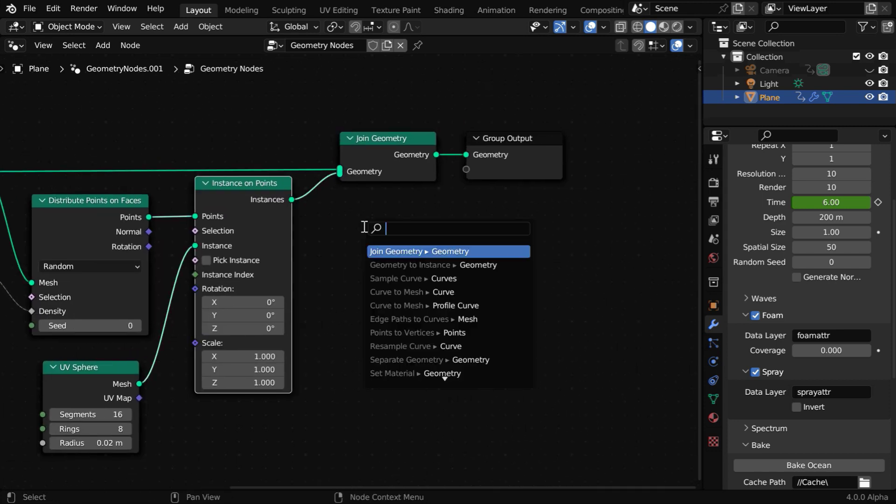
text( po)
key(Return)
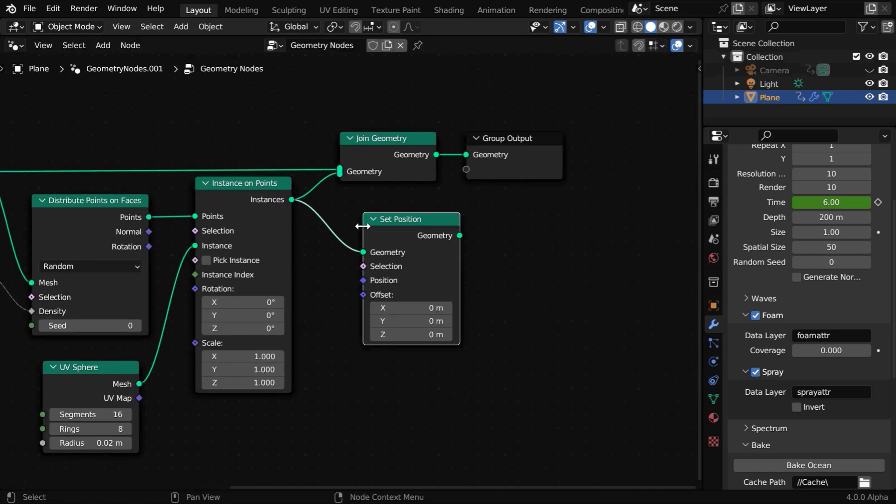
Add a vector Named Attribute node linked to the Set Position node's Offset input
middle_drag(402, 354, 408, 256)
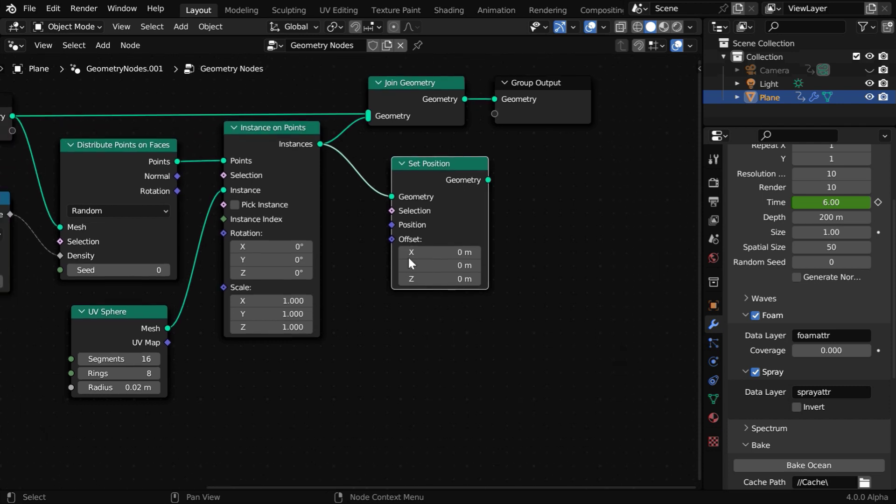
drag(391, 238, 318, 370)
text(named)
key(Return)
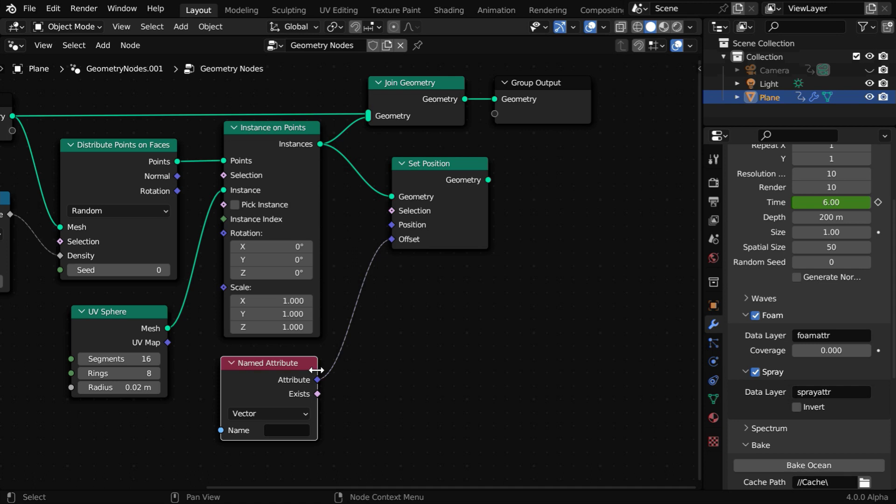
Set the offset's Named Attribute to sprayattr and feed Join Geometry from Set Position instead of directly from Instance on Points
click(283, 430)
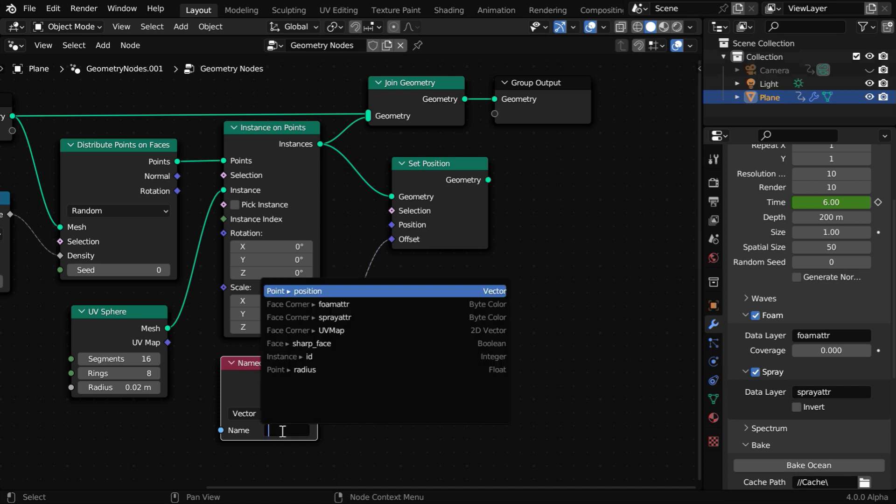
click(345, 318)
middle_drag(511, 182, 340, 260)
drag(261, 126, 341, 178)
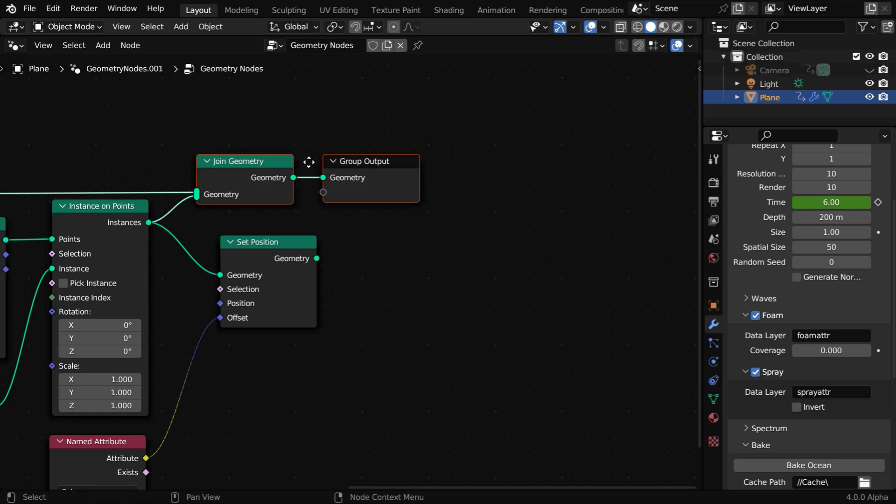
key(g)
click(462, 233)
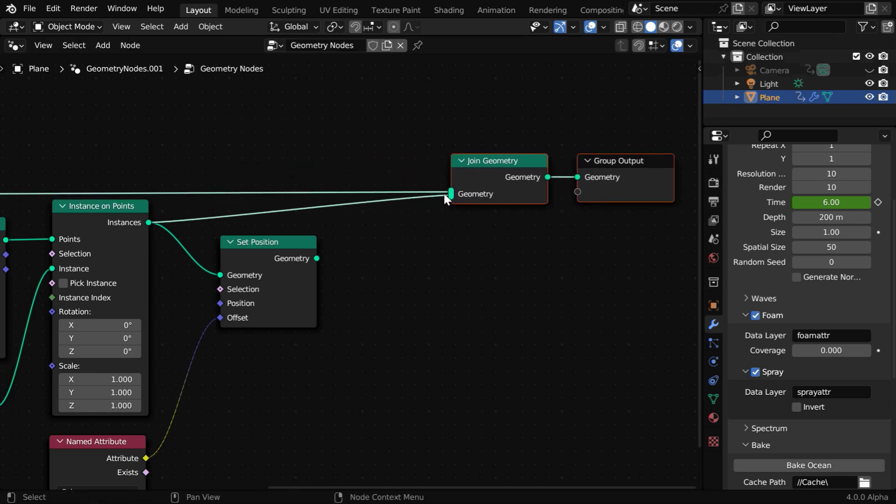
drag(447, 194, 280, 208)
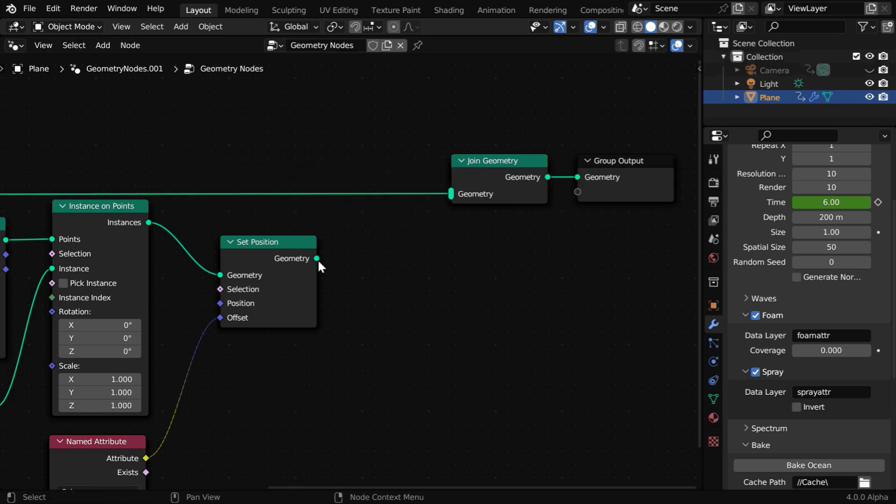
drag(317, 258, 453, 205)
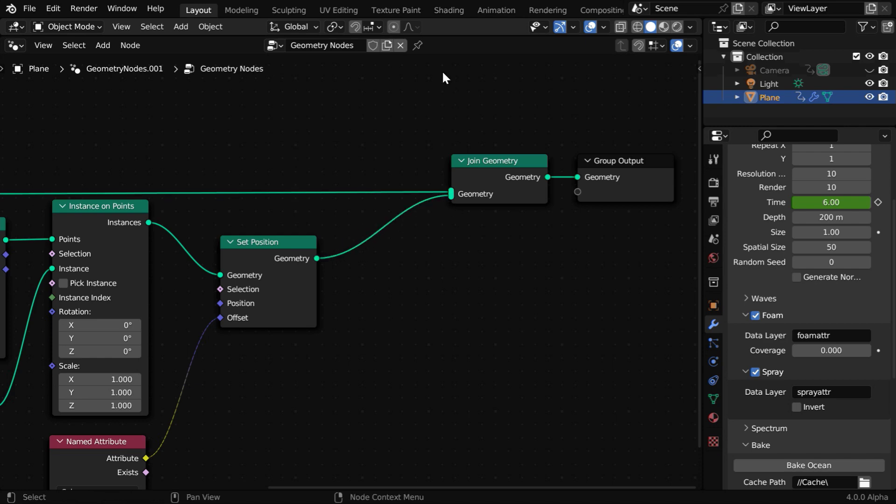
Play the ocean animation and examine from several angles how the spray spheres are offset from the waves
drag(435, 56, 429, 499)
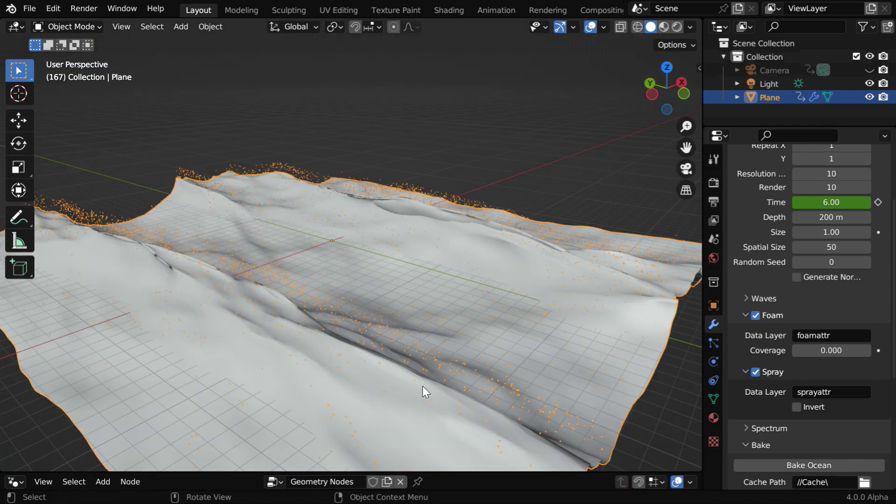
key(space)
middle_drag(487, 389, 462, 377)
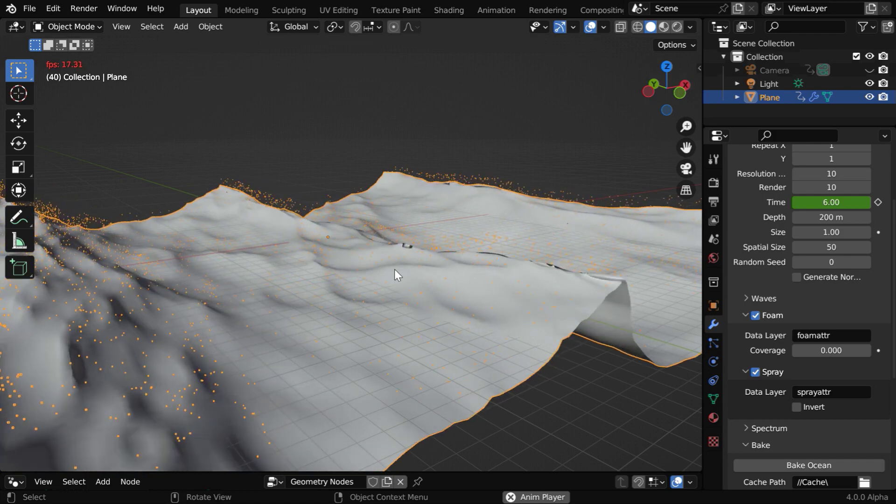
middle_drag(393, 270, 418, 287)
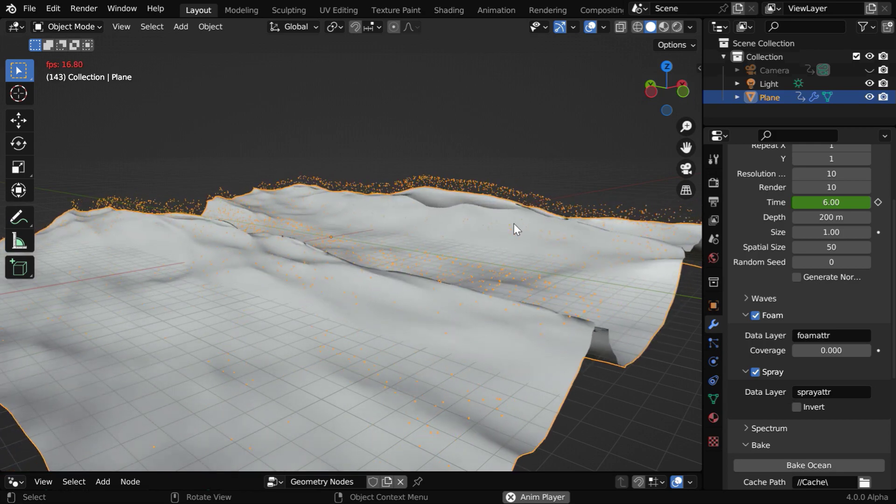
key(space)
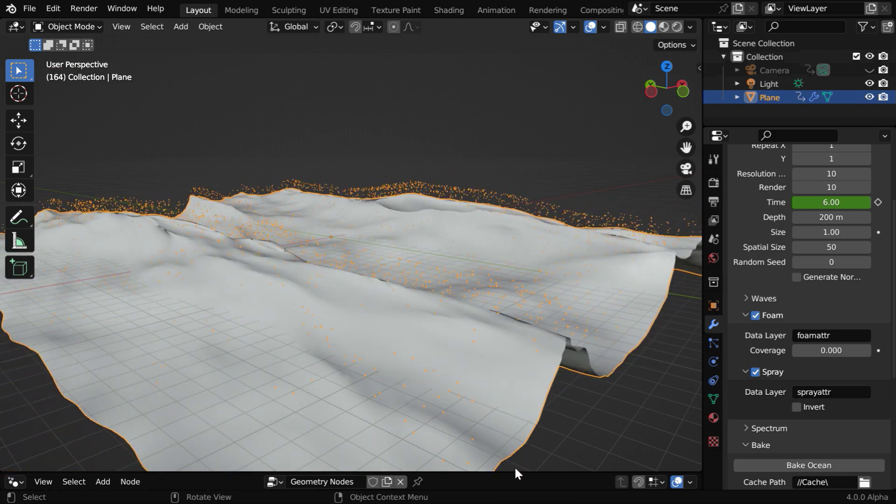
Insert a Math Power node with exponent 2 between Multiply and the Density input, and set the multiplier to 200
drag(517, 472, 552, 76)
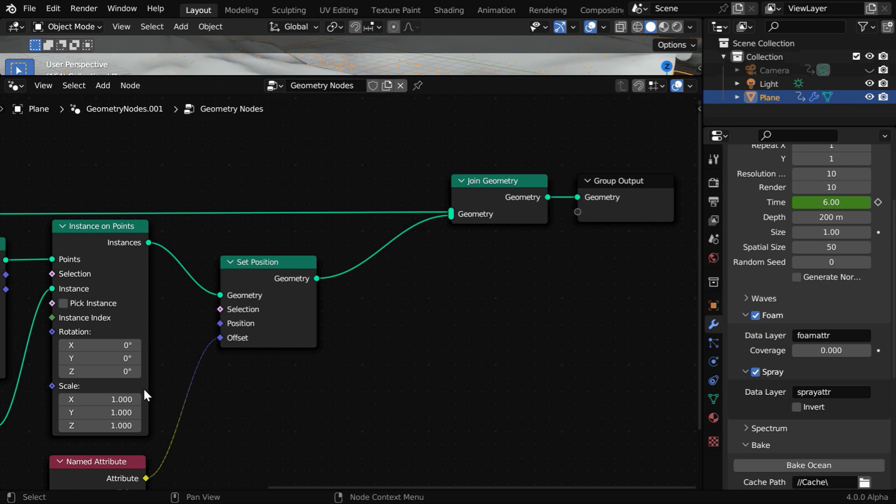
middle_drag(130, 344, 581, 343)
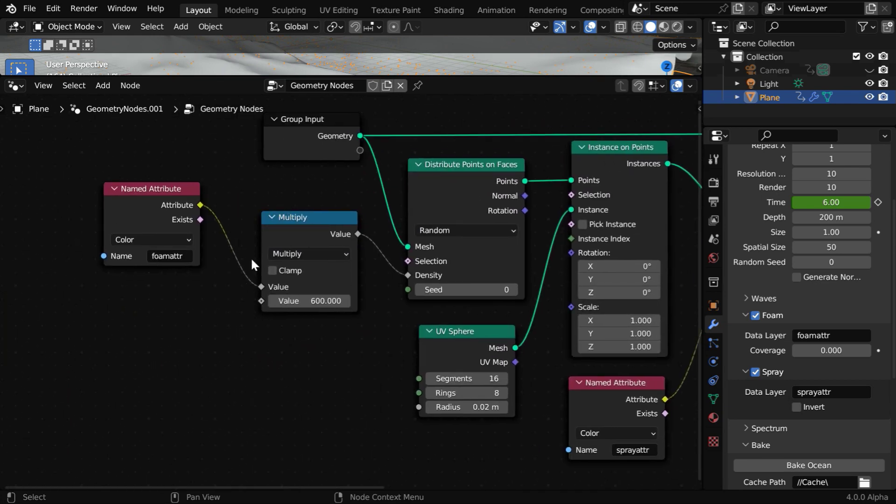
drag(154, 189, 63, 186)
drag(316, 277, 197, 254)
key(shift+d)
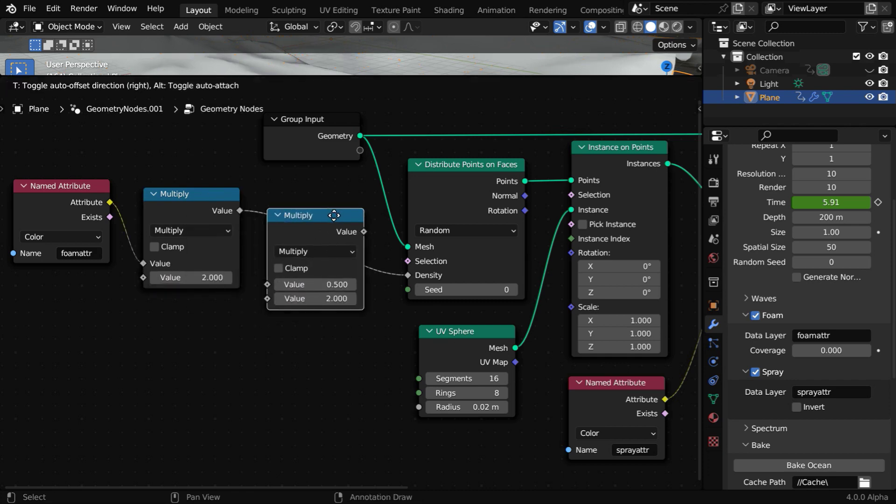
click(365, 226)
click(343, 251)
click(317, 365)
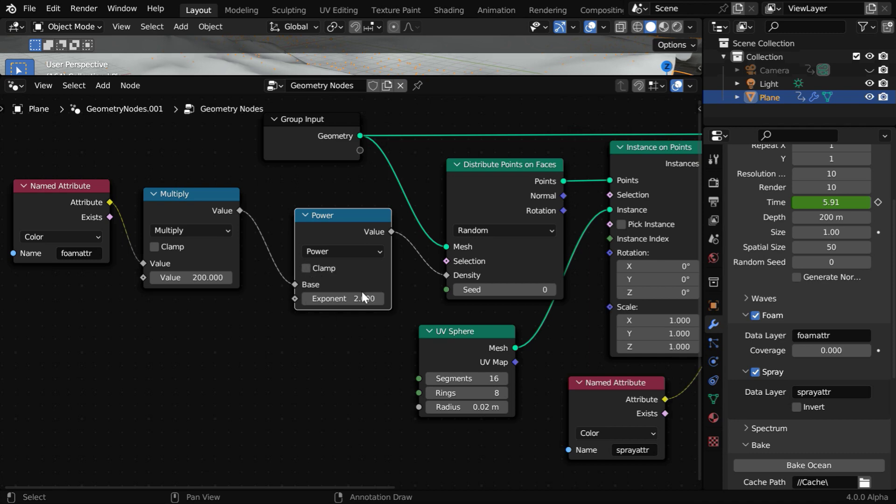
Replay the animation and inspect how the adjusted density distributes the spray along the wave crests
drag(442, 73, 405, 500)
key(space)
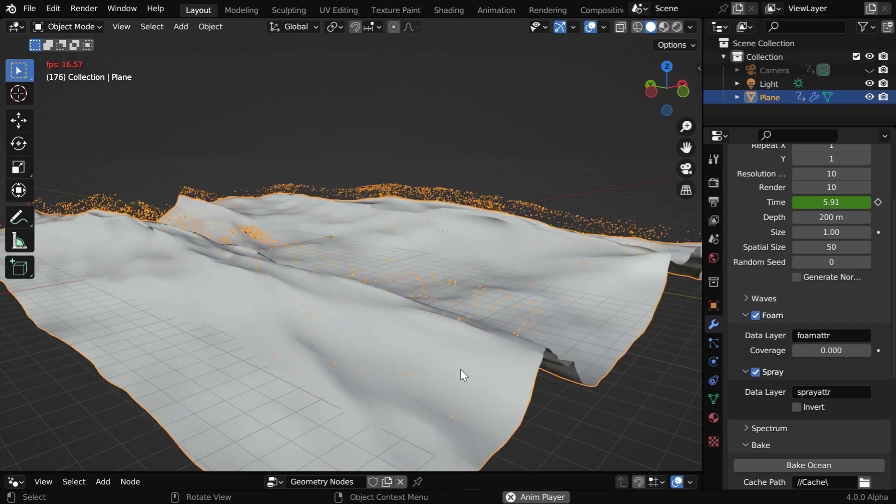
middle_drag(459, 368, 396, 364)
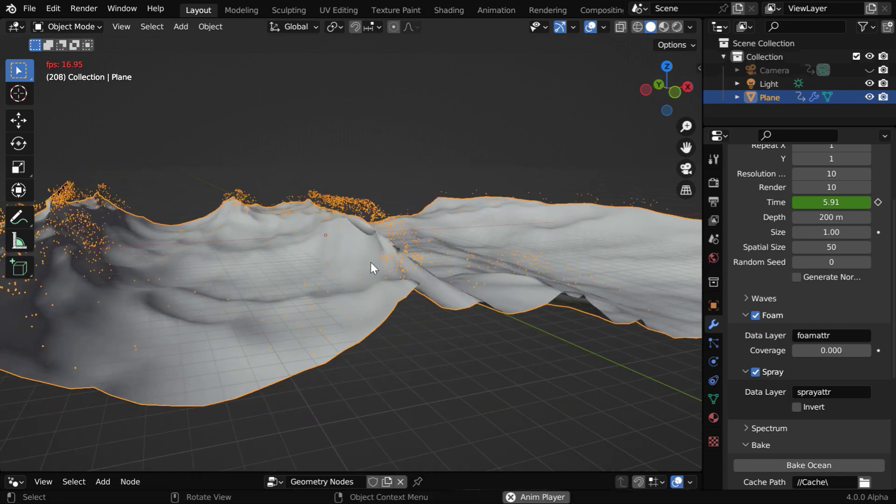
middle_drag(326, 307, 429, 351)
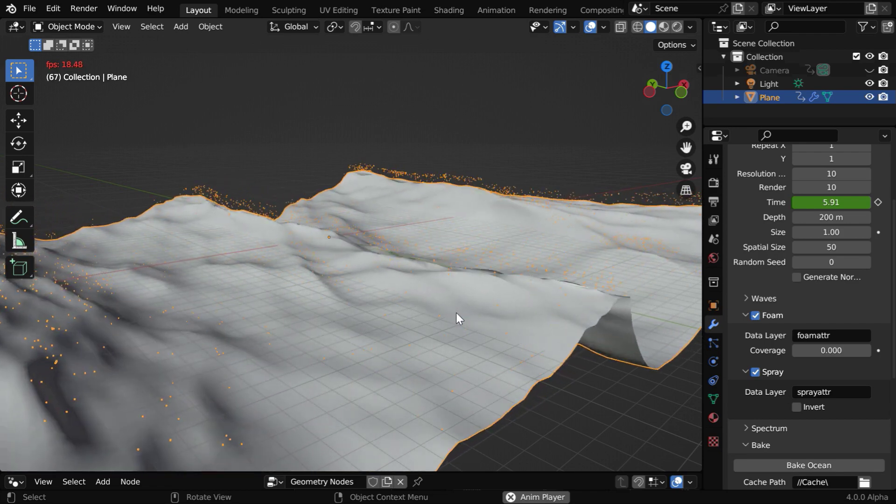
key(space)
Add a Set Material node fed by the Geometry output of Set Position
drag(497, 472, 506, 12)
middle_drag(574, 354, 107, 404)
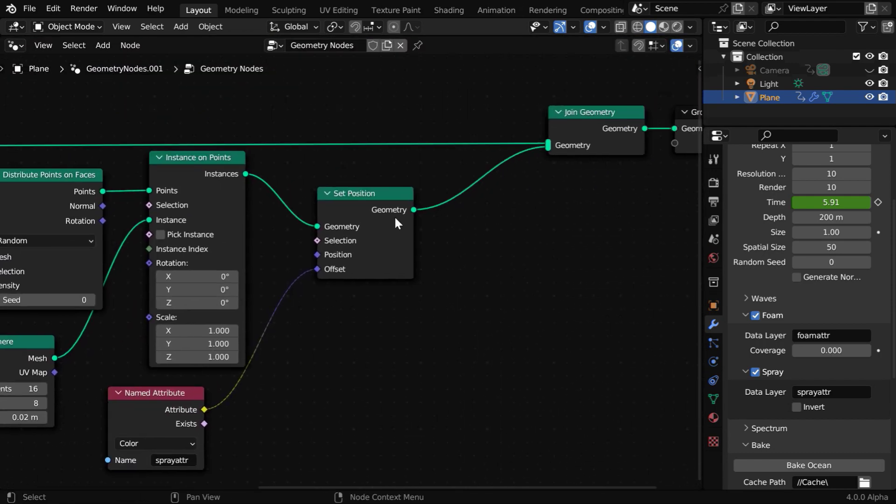
drag(439, 230, 439, 230)
text(set)
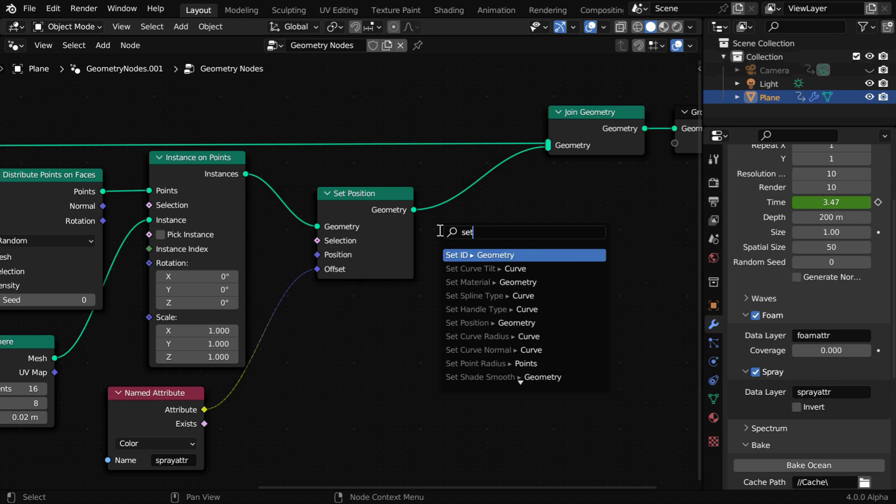
text( ma)
key(Return)
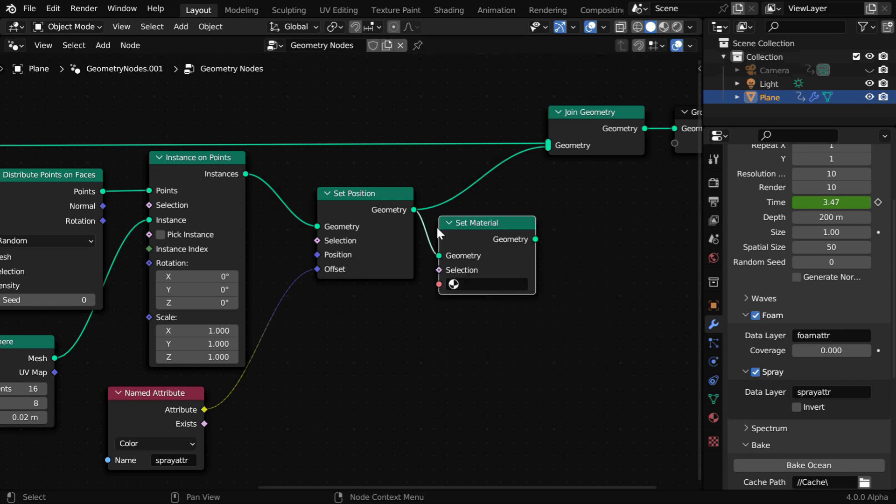
Replace the direct Set Position link into Join Geometry with the Set Material output, placing Set Material beside Set Position
drag(470, 222, 466, 220)
click(465, 220)
drag(547, 146, 456, 194)
drag(500, 219, 488, 196)
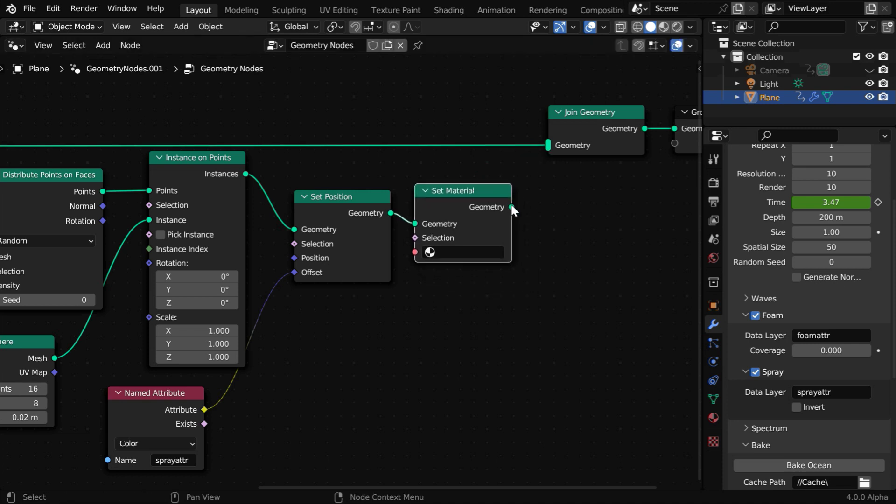
drag(536, 161, 544, 149)
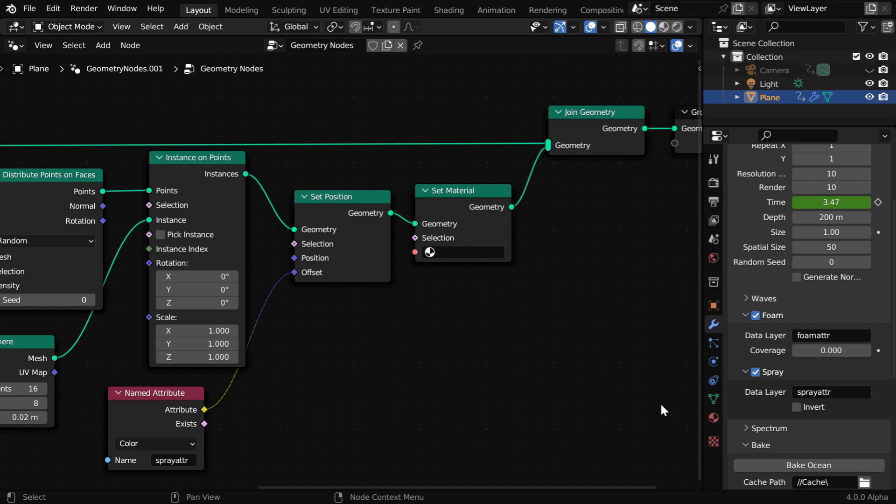
Bake the ocean simulation to the //Cache\ path
click(799, 466)
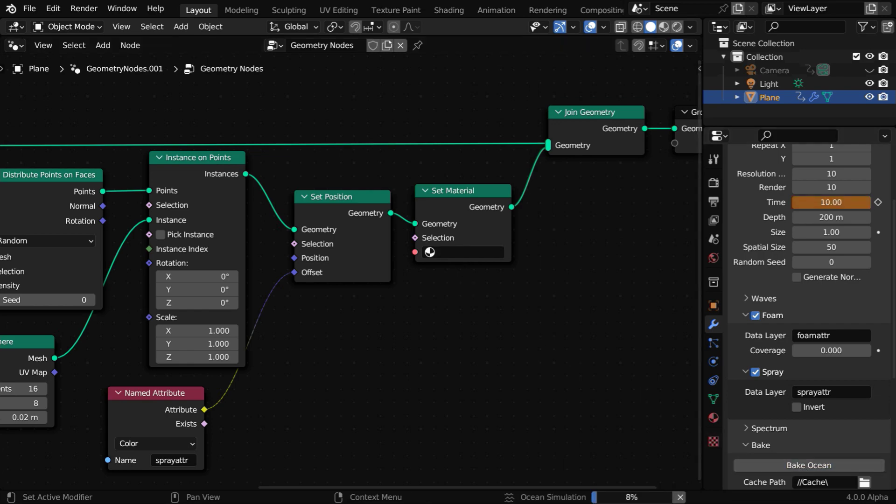